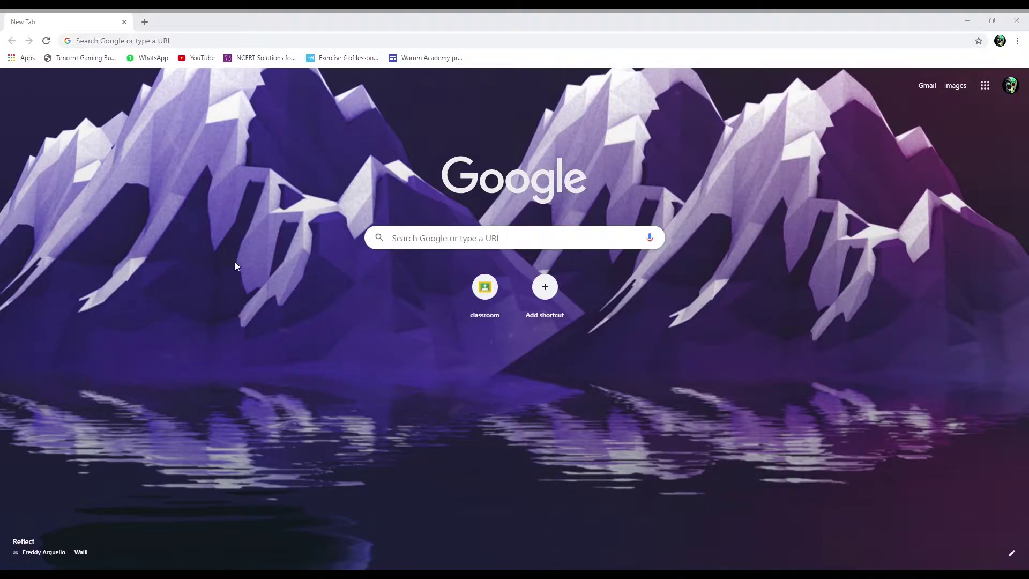
Search Google for 'google meet' from the Chrome address bar.
left_click(374, 41)
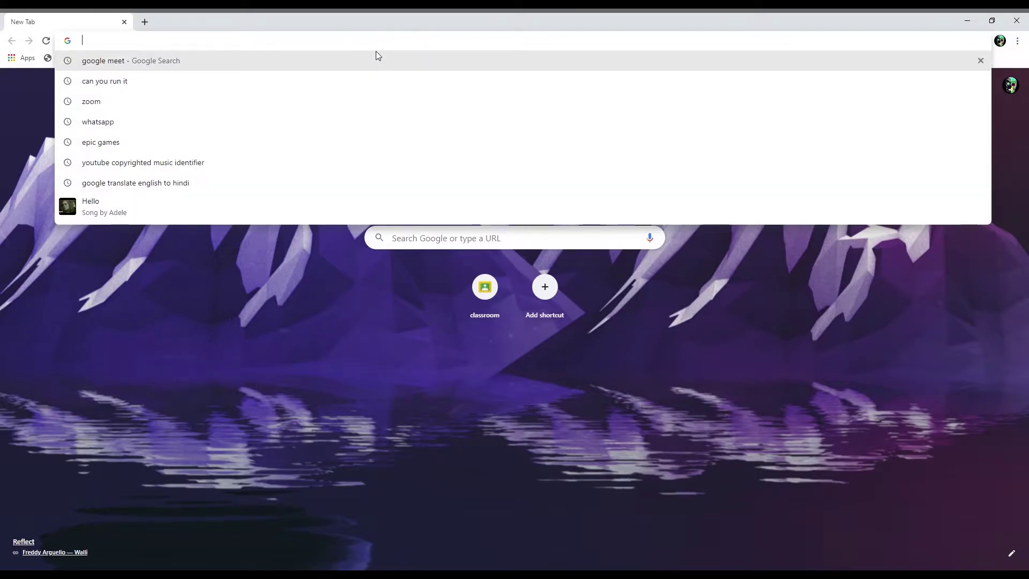
type("goo")
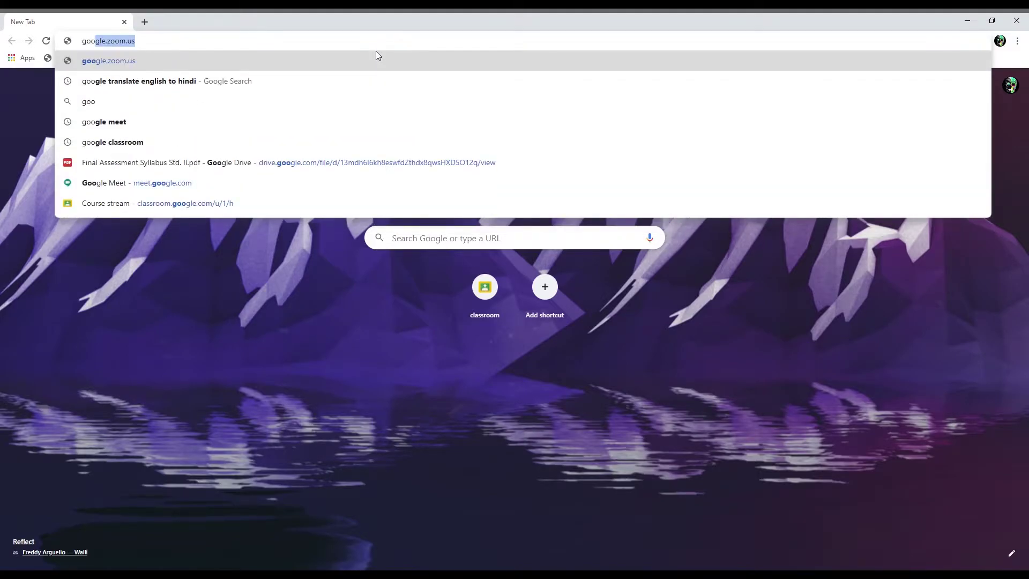
type("gle m")
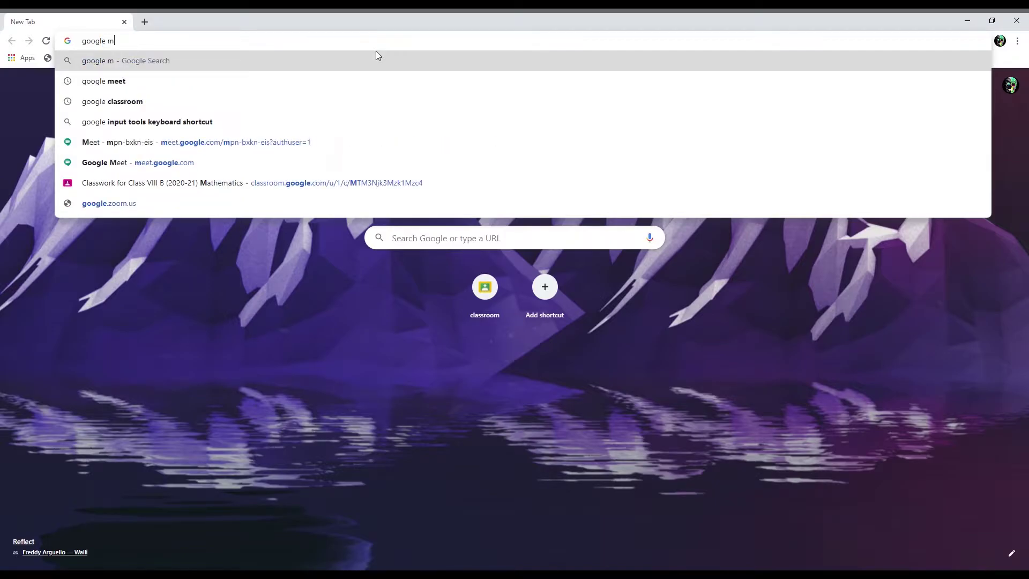
type("eet")
key("Return")
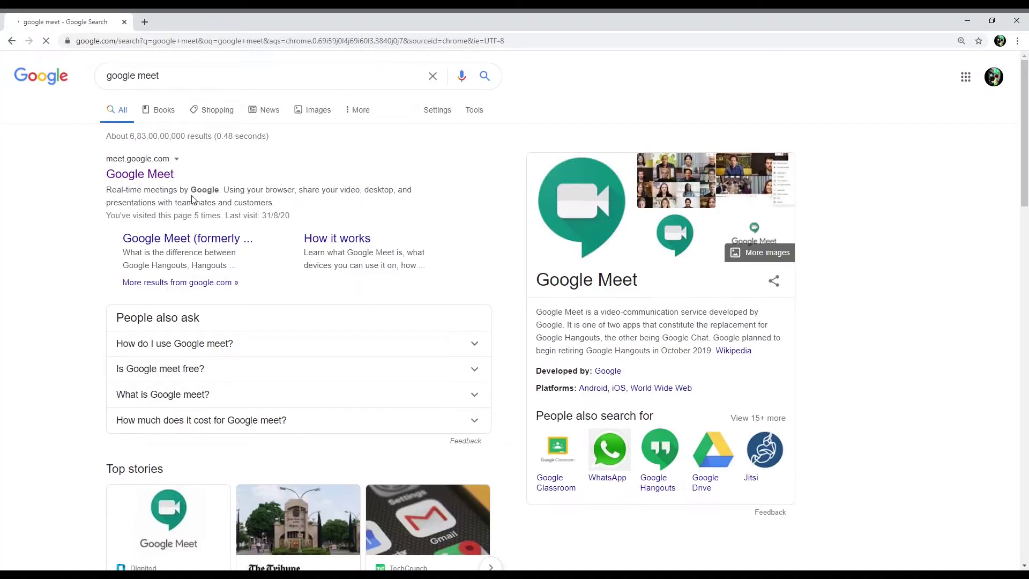
Open the Google Meet site and start an instant meeting with microphone and camera off.
left_click(163, 172)
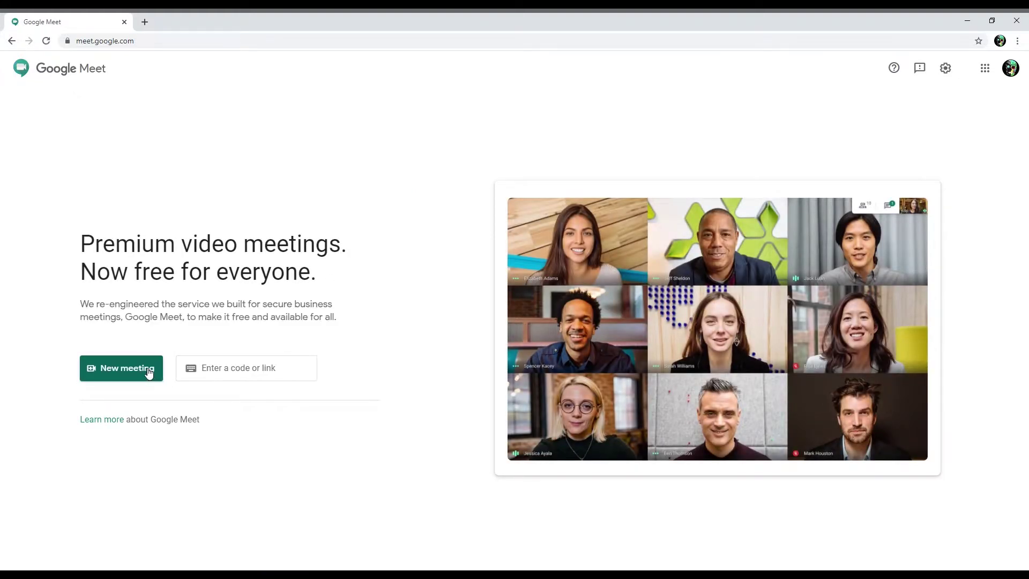
left_click(148, 372)
left_click(217, 394)
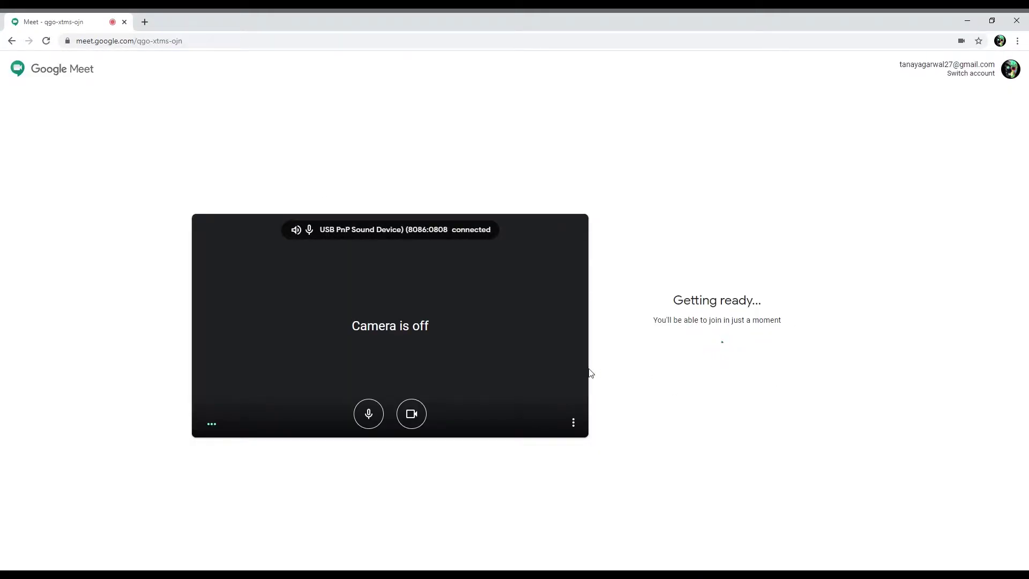
left_click(369, 414)
left_click(409, 414)
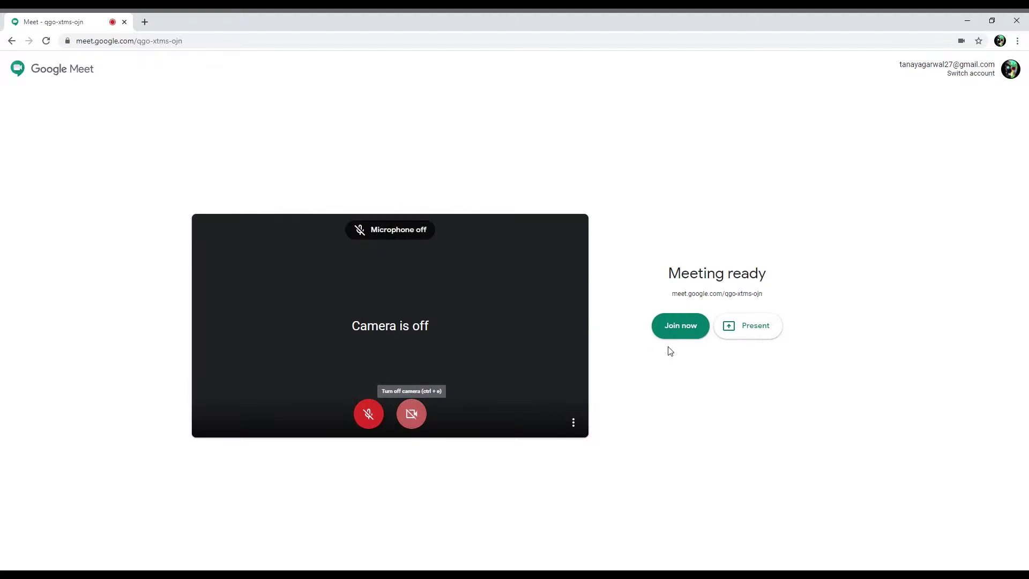
Join the call, dismiss the add-others info, toggle the mic on and off, and open then close Chat.
left_click(680, 324)
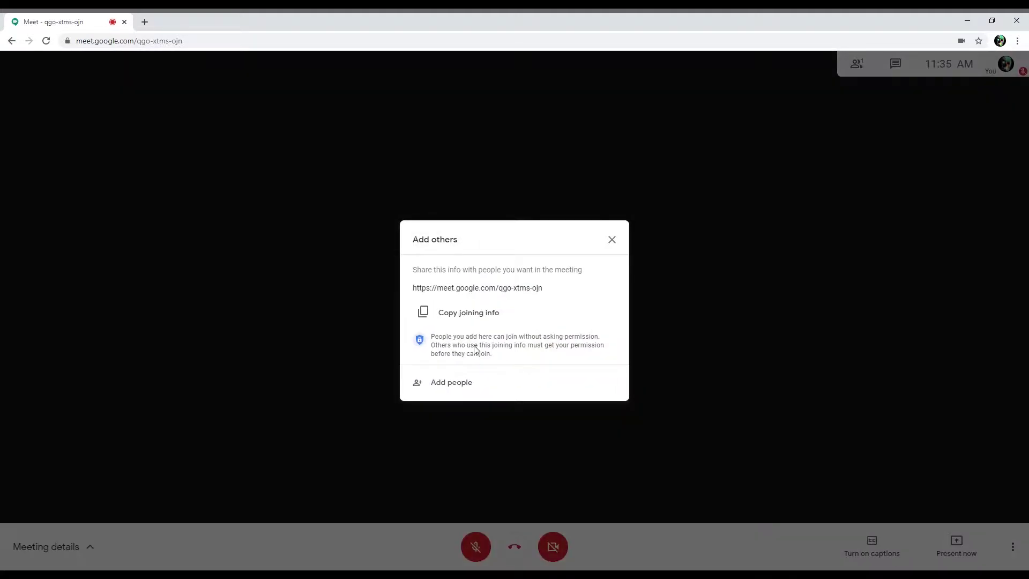
left_click(611, 245)
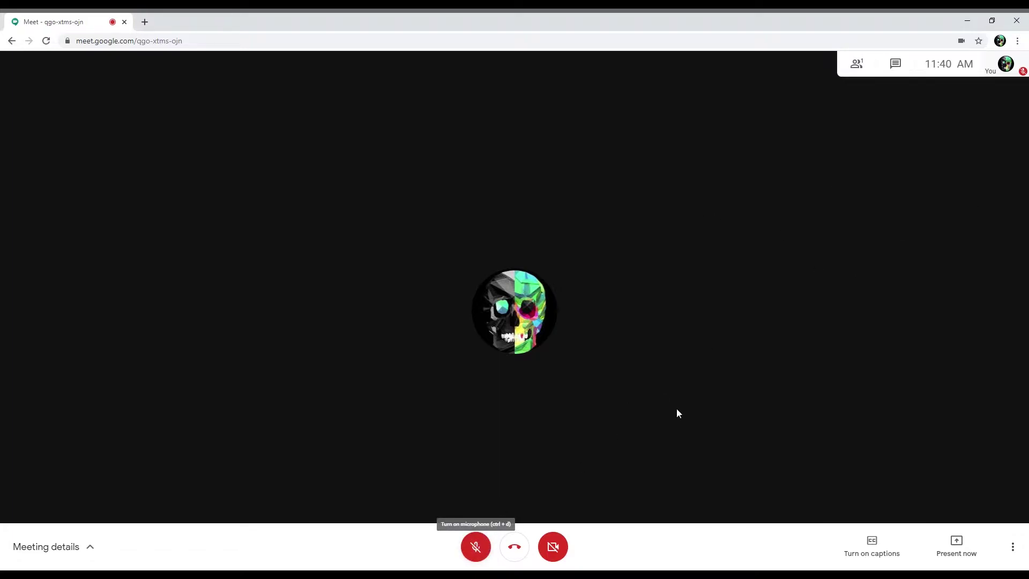
left_click(476, 544)
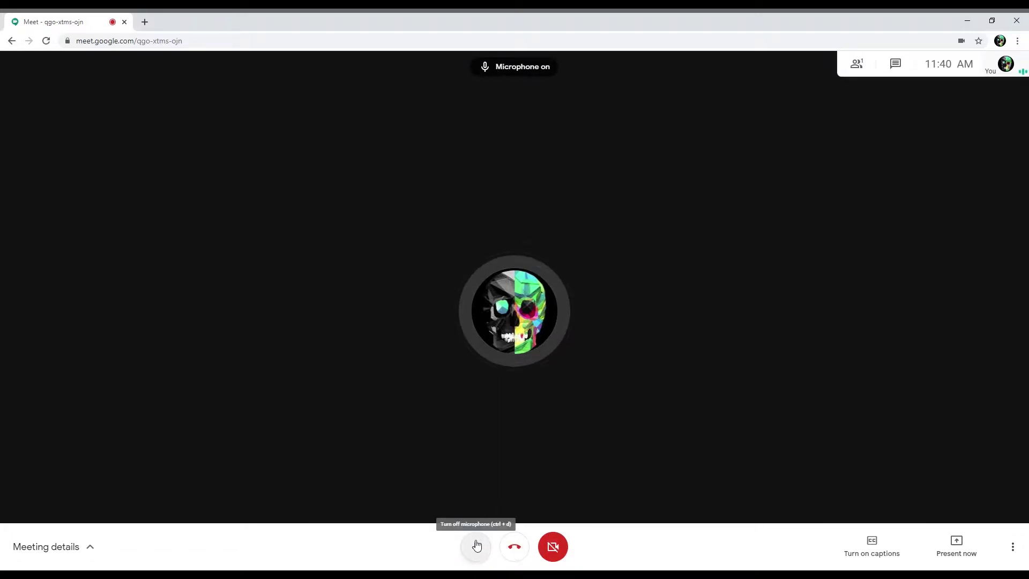
left_click(470, 558)
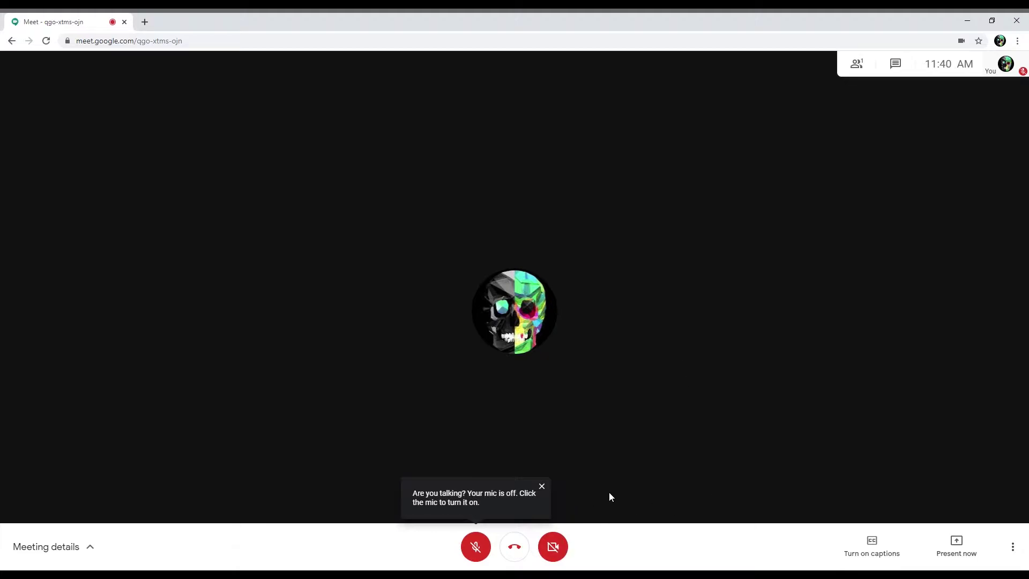
left_click(895, 64)
left_click(1025, 67)
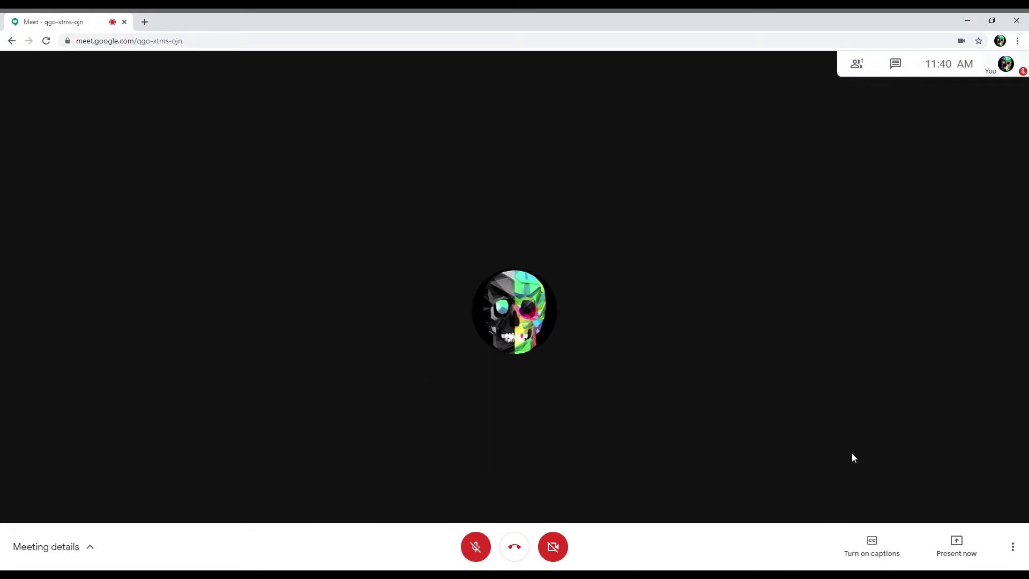
Switch live captions on then off, and briefly open the Present now choices and three-dot menu.
left_click(884, 560)
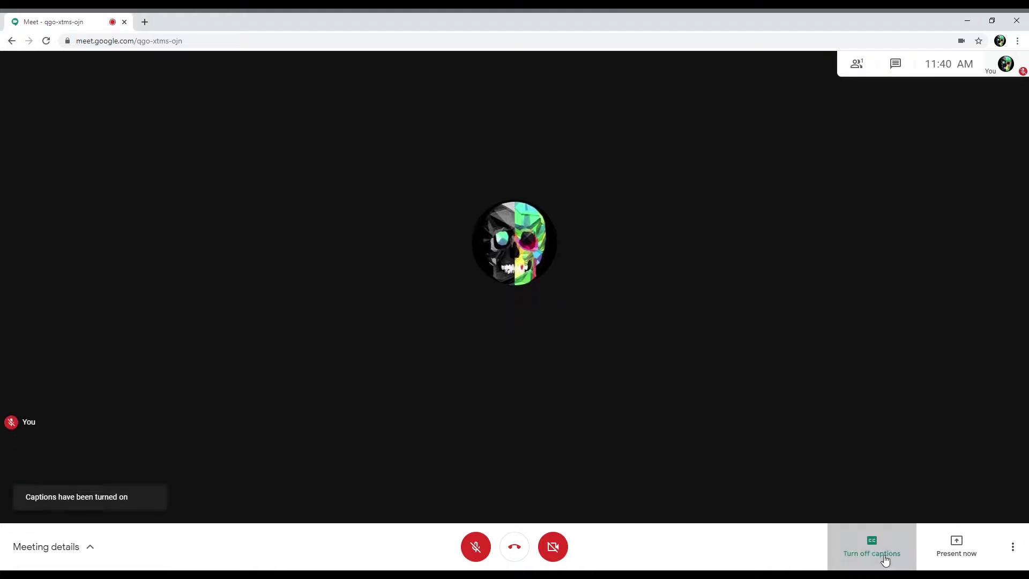
left_click(885, 559)
left_click(943, 559)
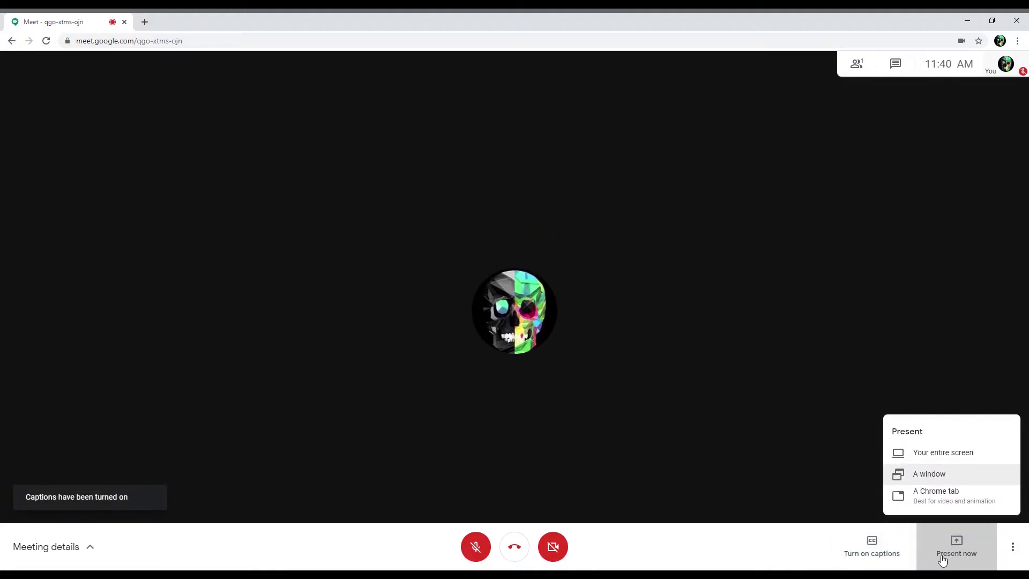
left_click(943, 558)
left_click(1013, 547)
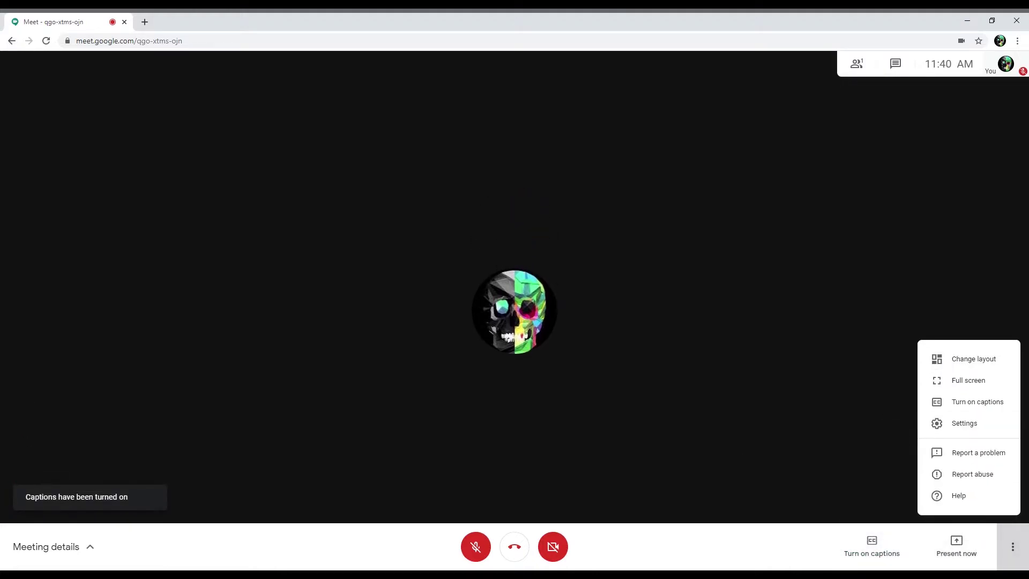
left_click(647, 543)
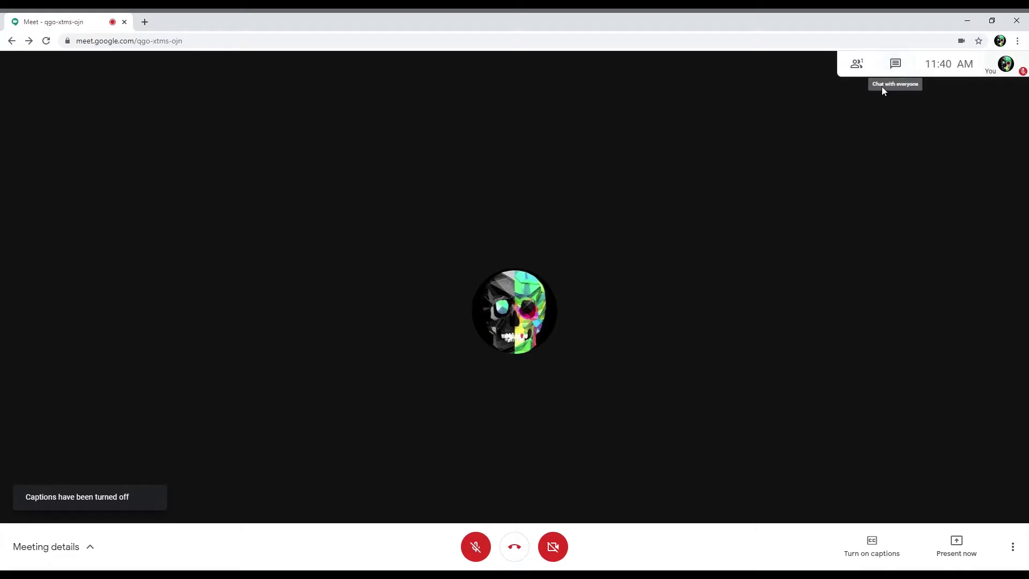
Open the meeting chat panel and show the keyboard shortcuts list with Ctrl+/.
left_click(895, 65)
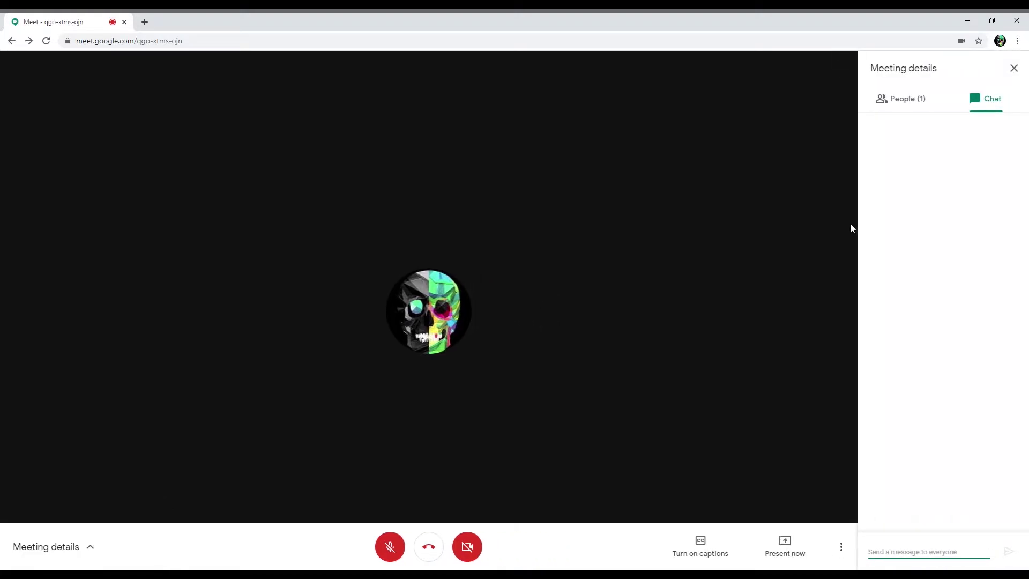
key("ctrl+slash")
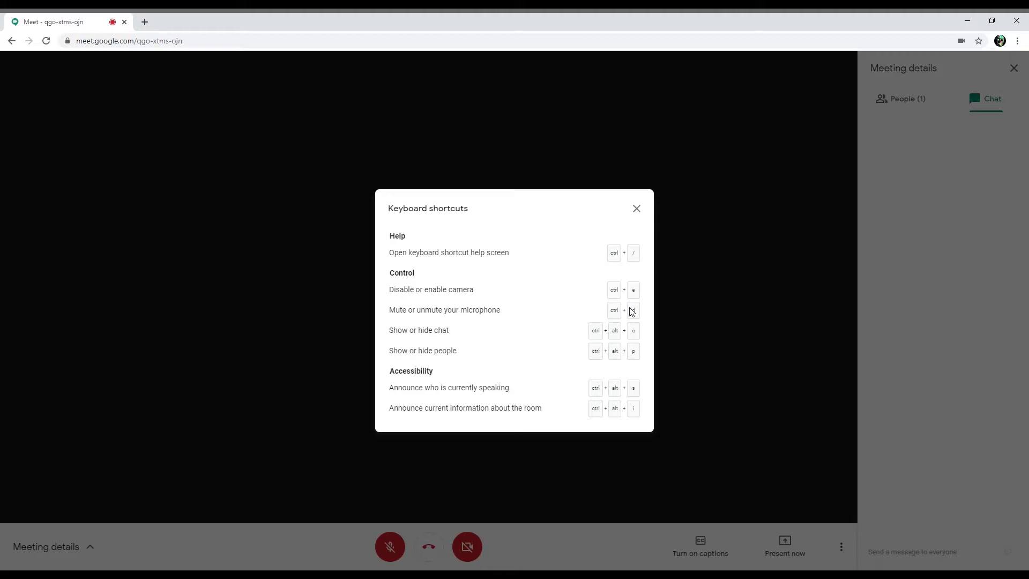
Close the shortcuts list, then toggle the camera with Ctrl+E and the microphone on and off with Ctrl+D.
left_click(647, 214)
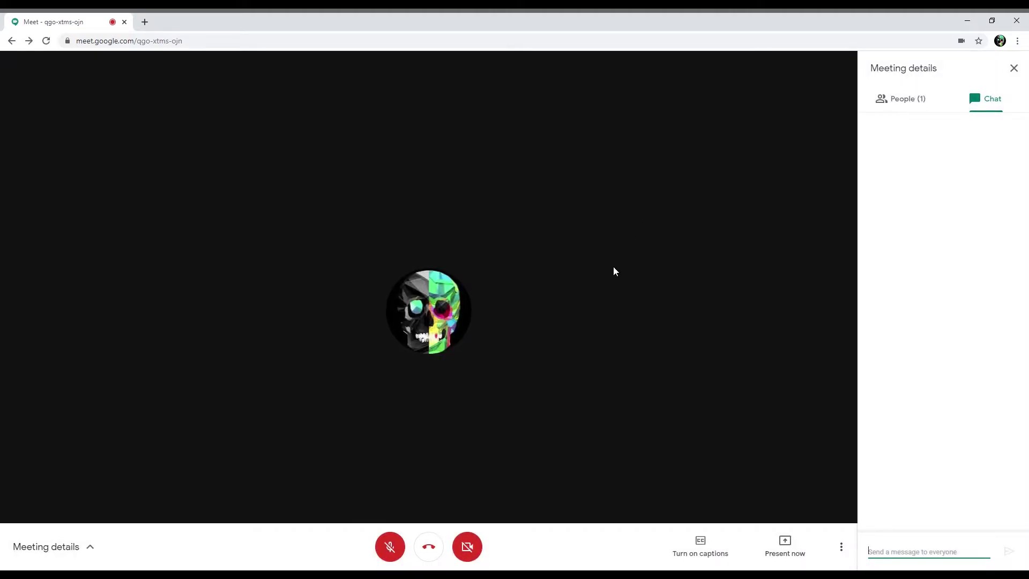
key("ctrl+e")
key("ctrl+e")
key("ctrl+d")
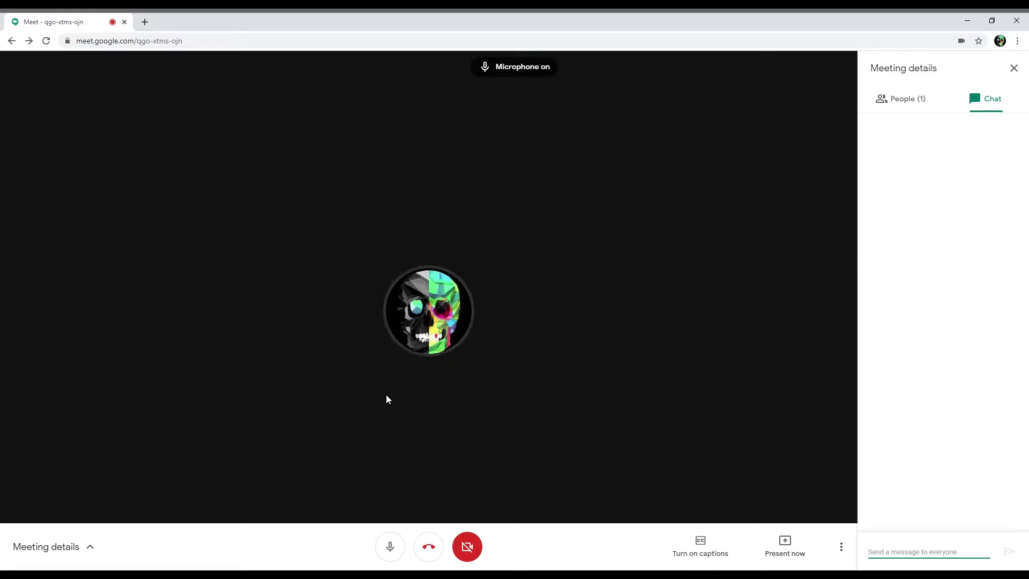
key("ctrl+d")
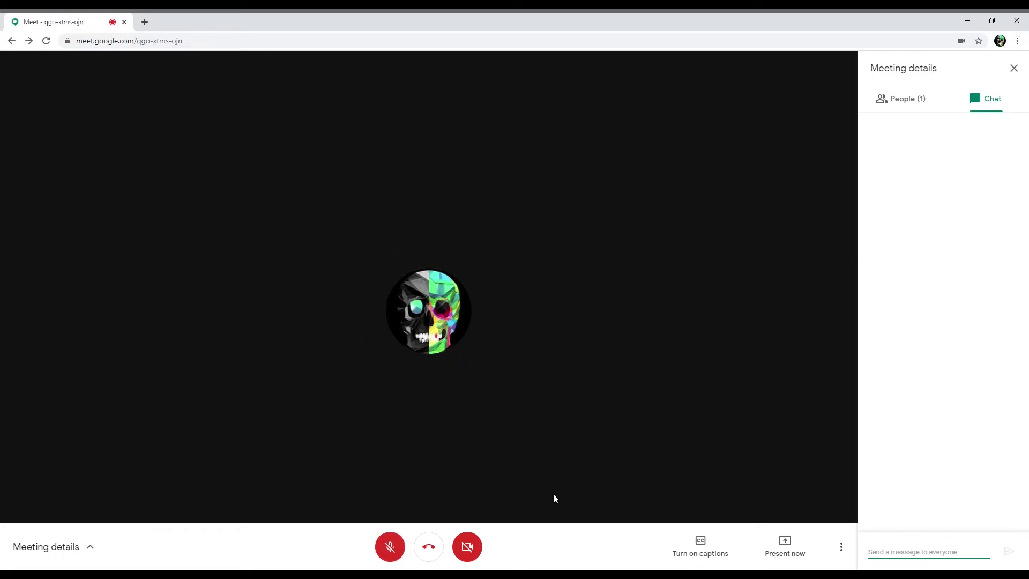
Reopen and dismiss the shortcuts list, then hide the chat side panel with Ctrl+Alt+C.
key("ctrl+slash")
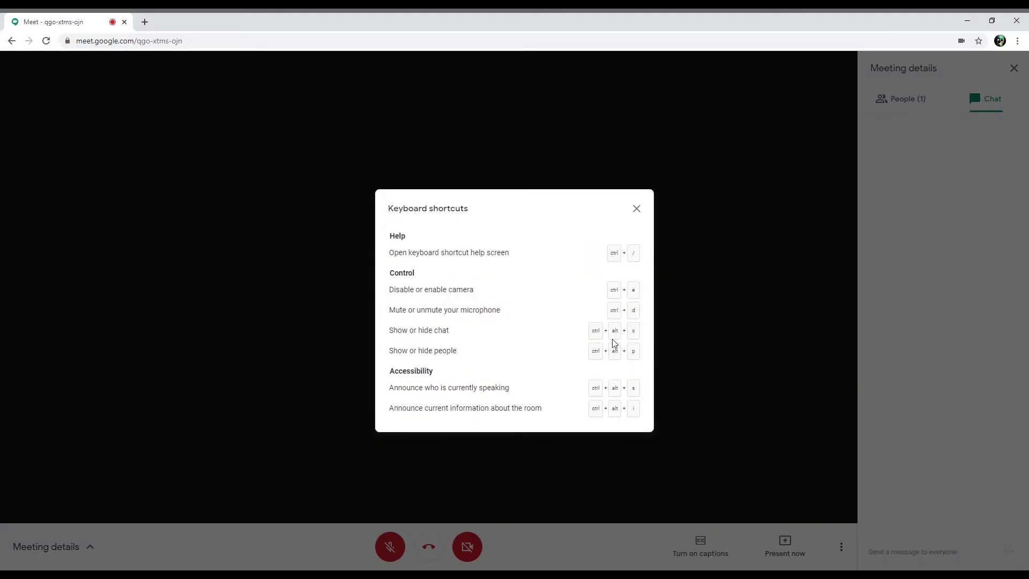
left_click(637, 209)
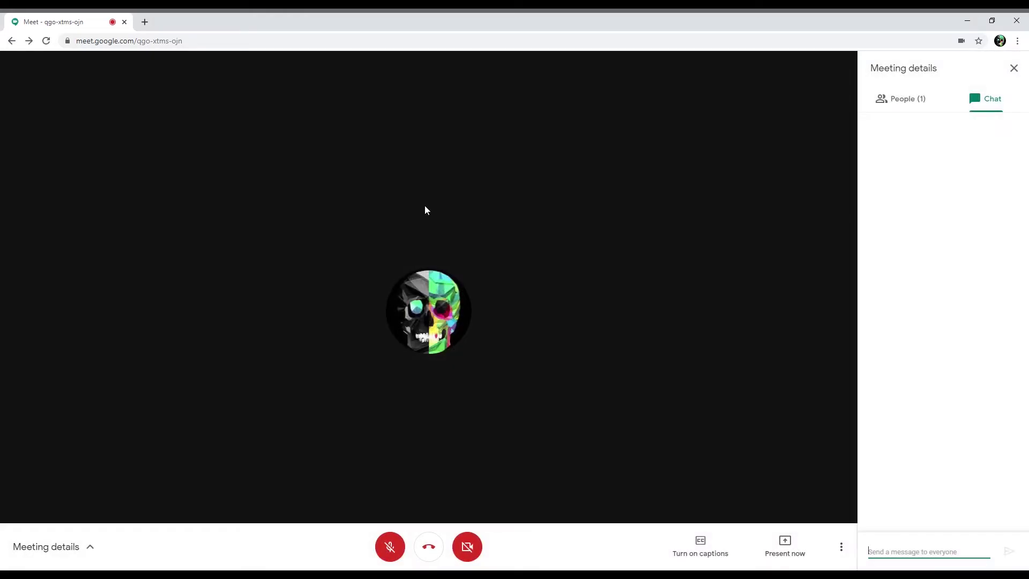
key("ctrl+alt+c")
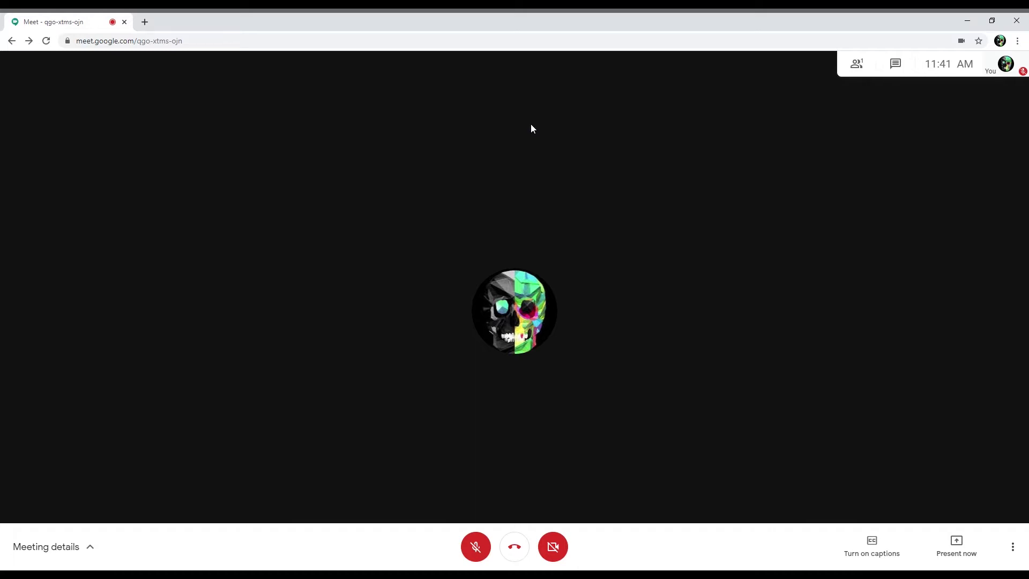
Toggle the chat panel with Ctrl+Alt+C, reopen it from the chat icon, and show the shortcuts list.
key("ctrl+alt+c")
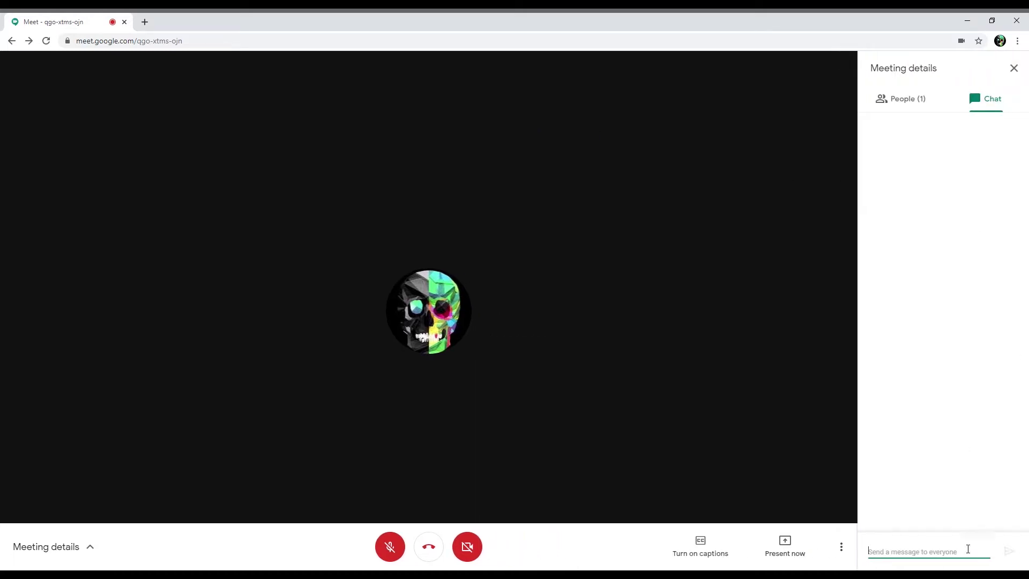
key("ctrl+alt+c")
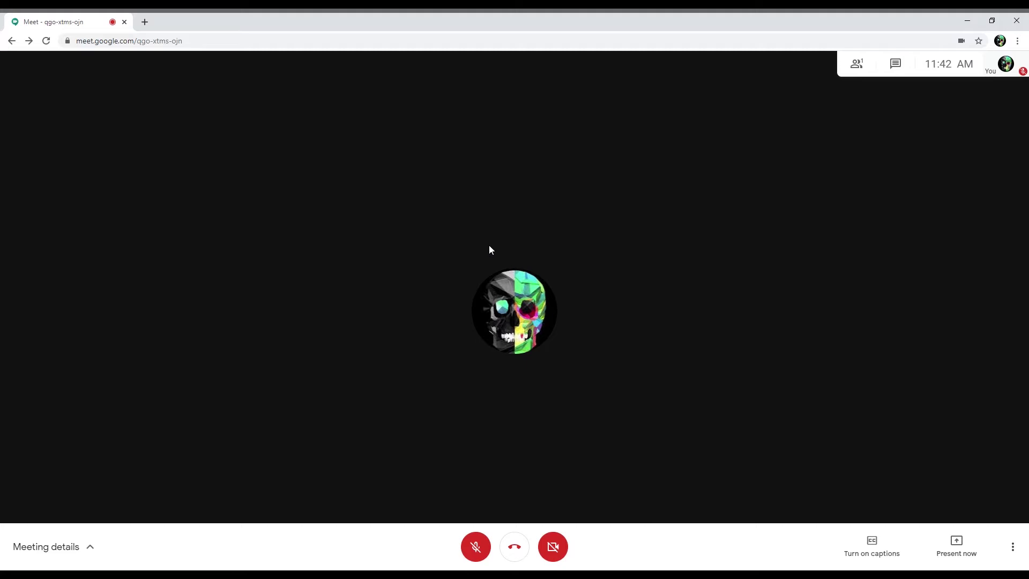
key("ctrl+alt+c")
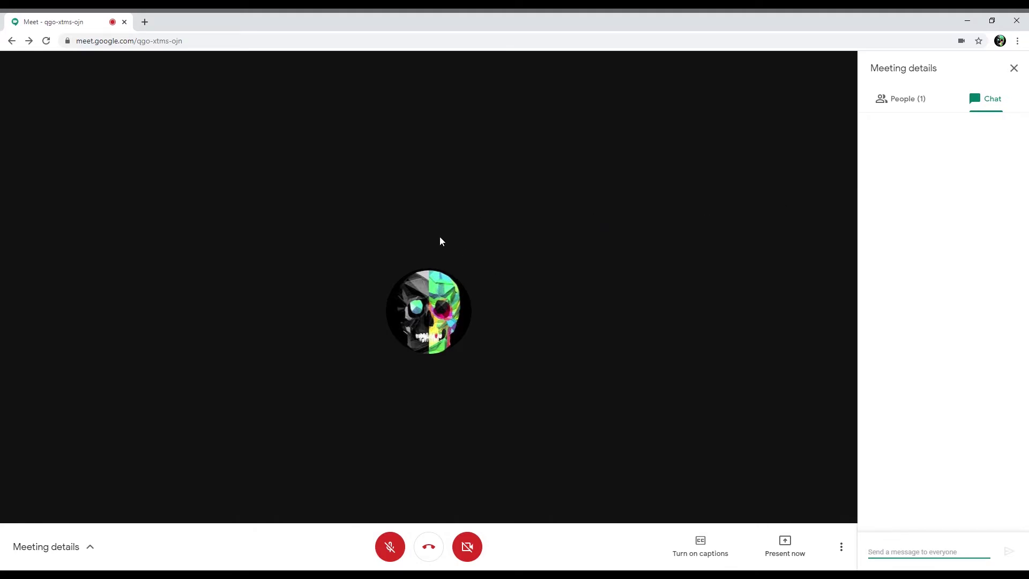
key("ctrl+alt+c")
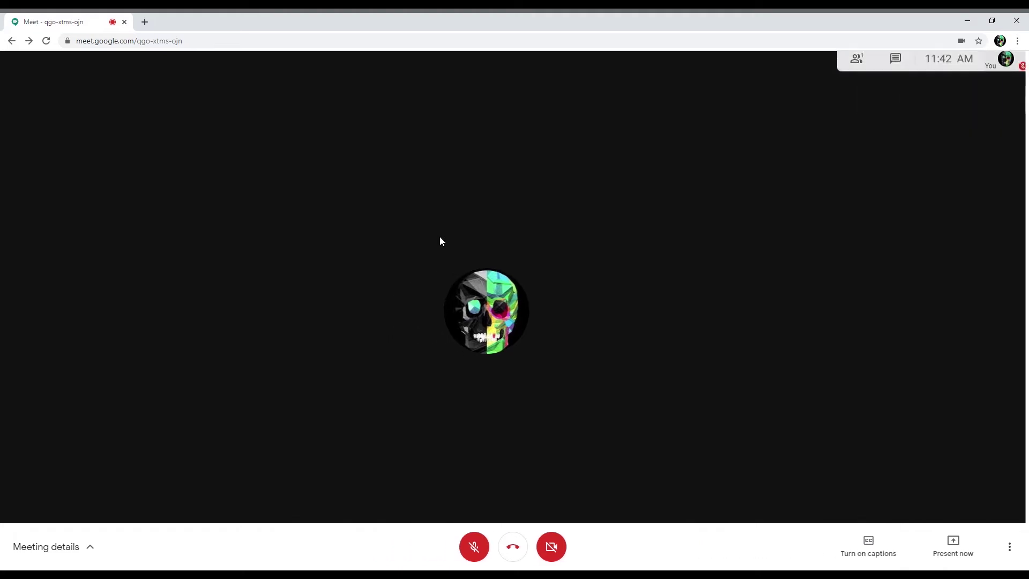
left_click(895, 63)
key("ctrl+slash")
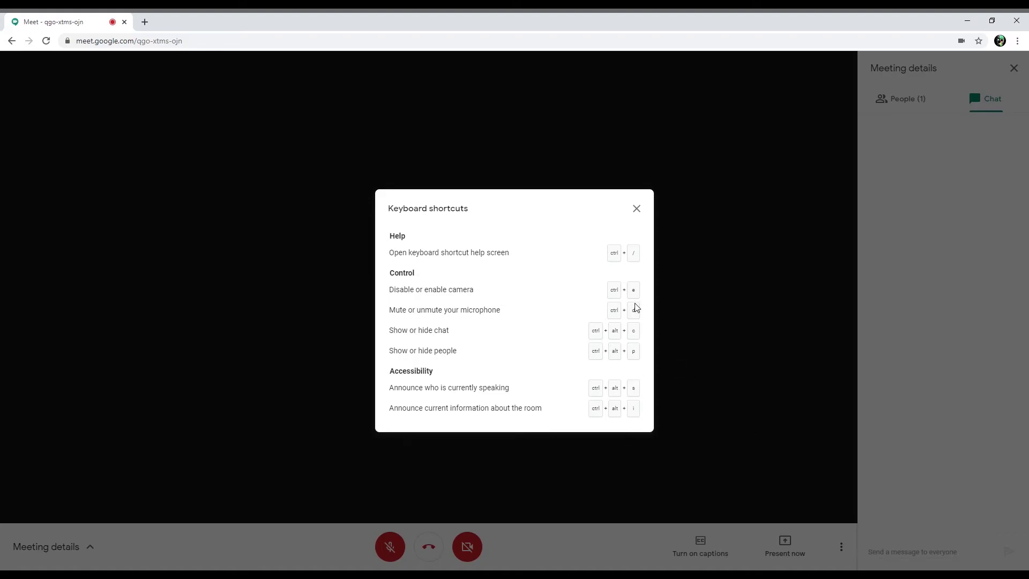
Dismiss the shortcuts list and delete the draft chat message.
left_click(639, 210)
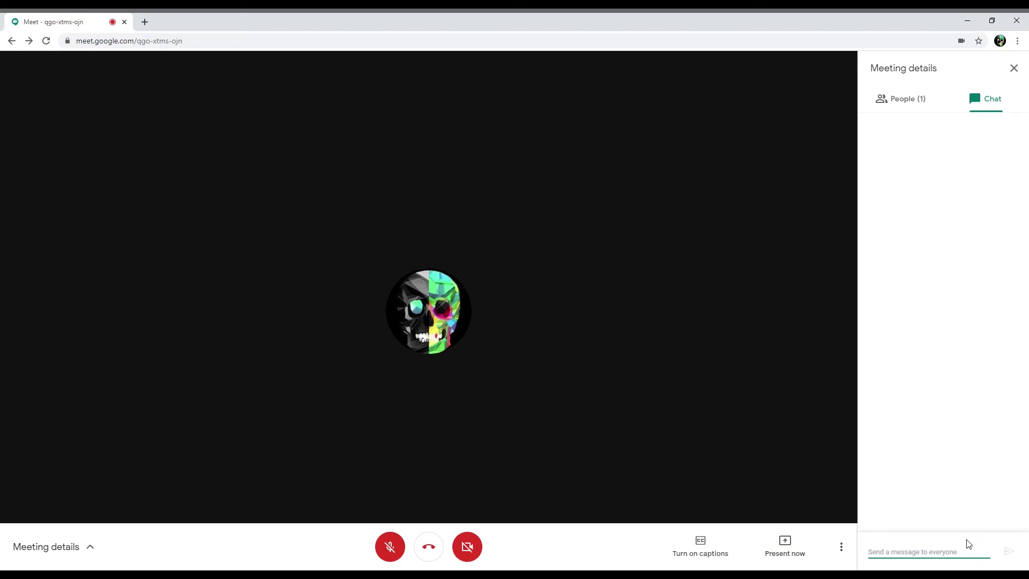
type("c")
type(" l")
left_click_drag(940, 551, 910, 528)
key("BackSpace")
Reopen and close the shortcuts list, leave the meeting, and open the Goast Rider Pubg channel in a new tab.
key("ctrl+slash")
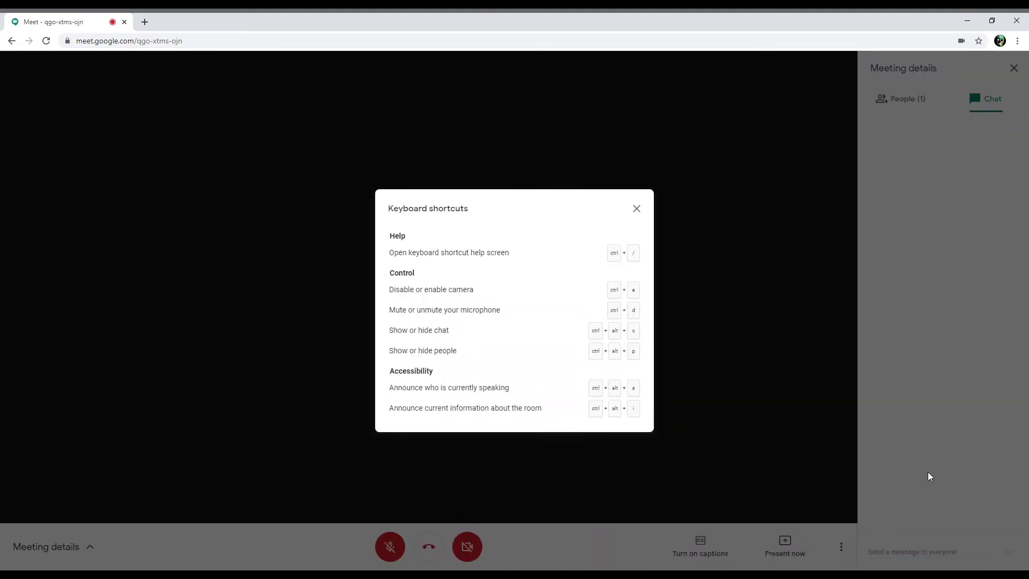
left_click(637, 209)
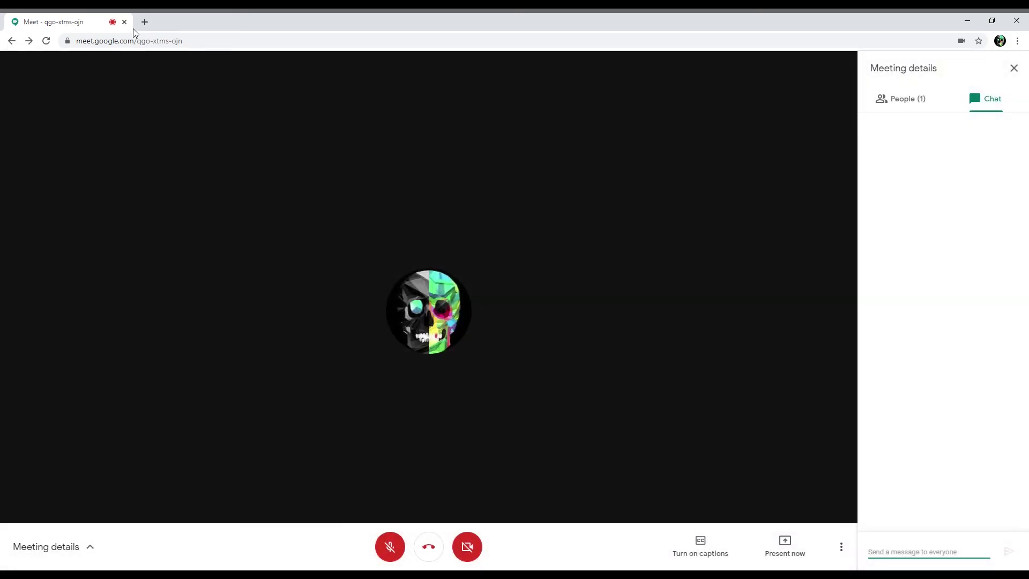
left_click(430, 552)
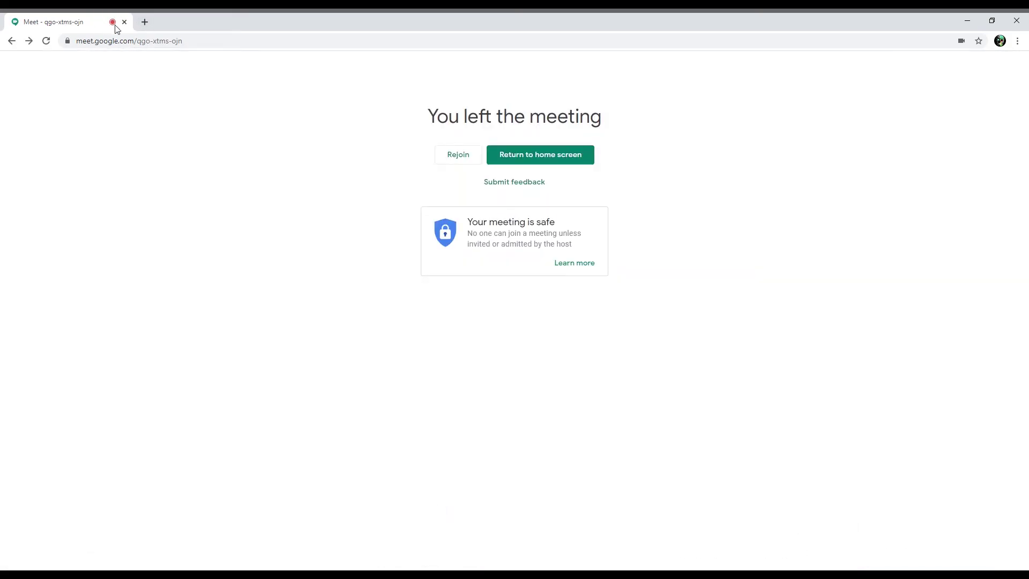
left_click(144, 22)
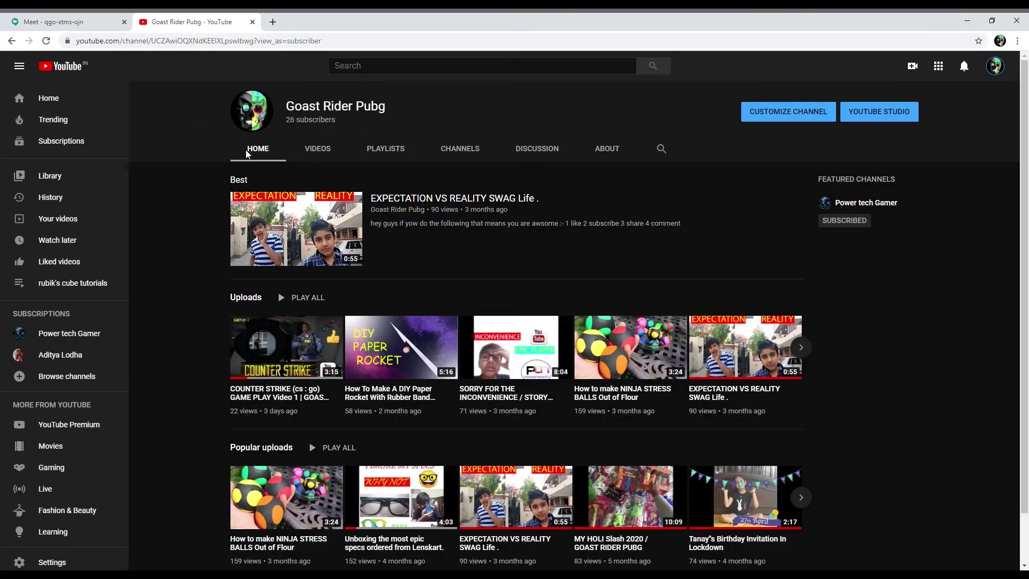
Browse the channel's VIDEOS list and ABOUT page, selecting lines of its description.
scroll(459, 300, "down", 1)
scroll(458, 300, "up", 1)
left_click(318, 148)
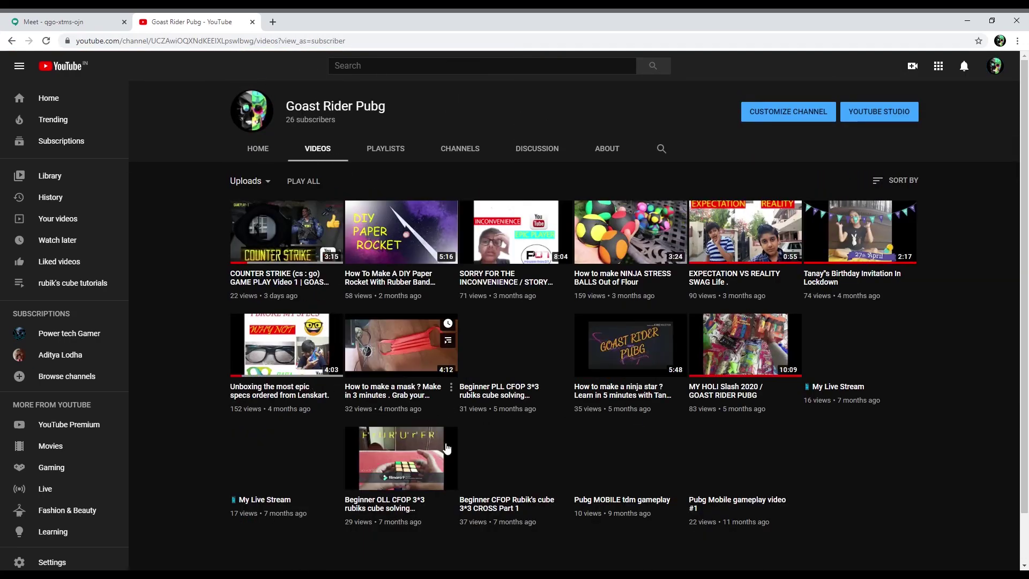
left_click(608, 150)
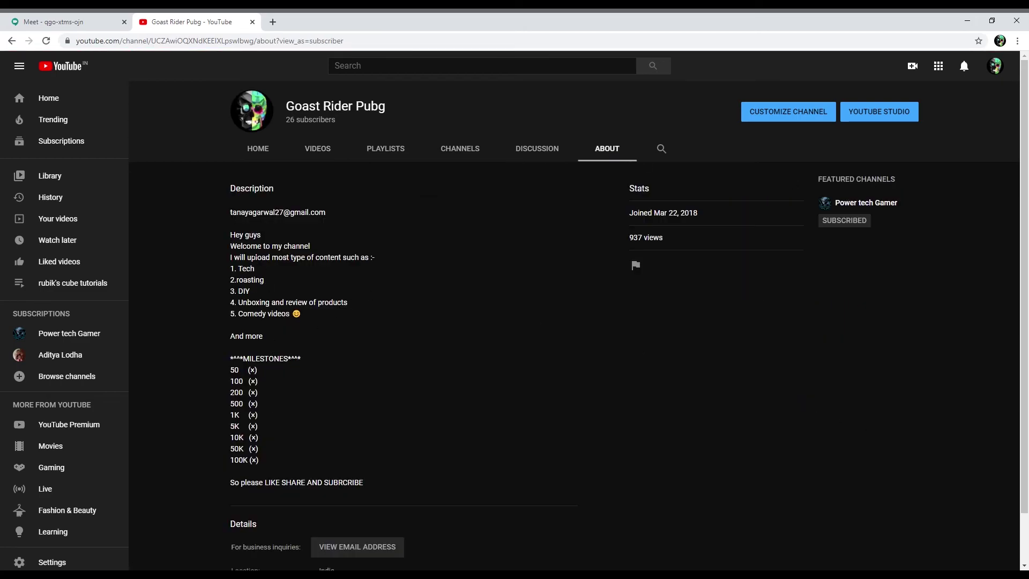
mouse_move(263, 258)
left_mouse_down()
mouse_move(236, 302)
mouse_move(268, 259)
mouse_move(264, 279)
left_mouse_up()
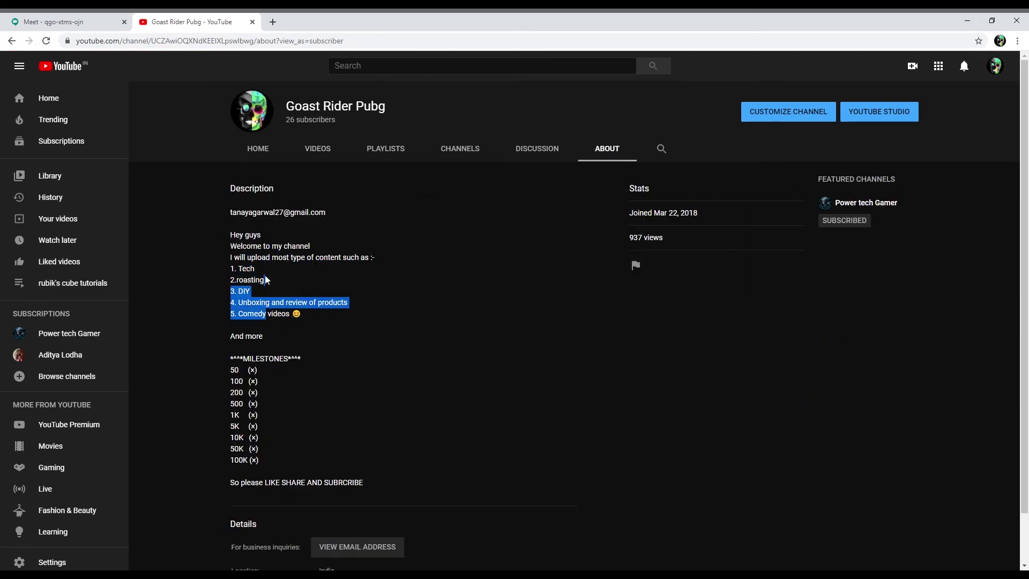
Return to the channel HOME, go to the YouTube home feed, and close the YouTube tab.
left_click(272, 149)
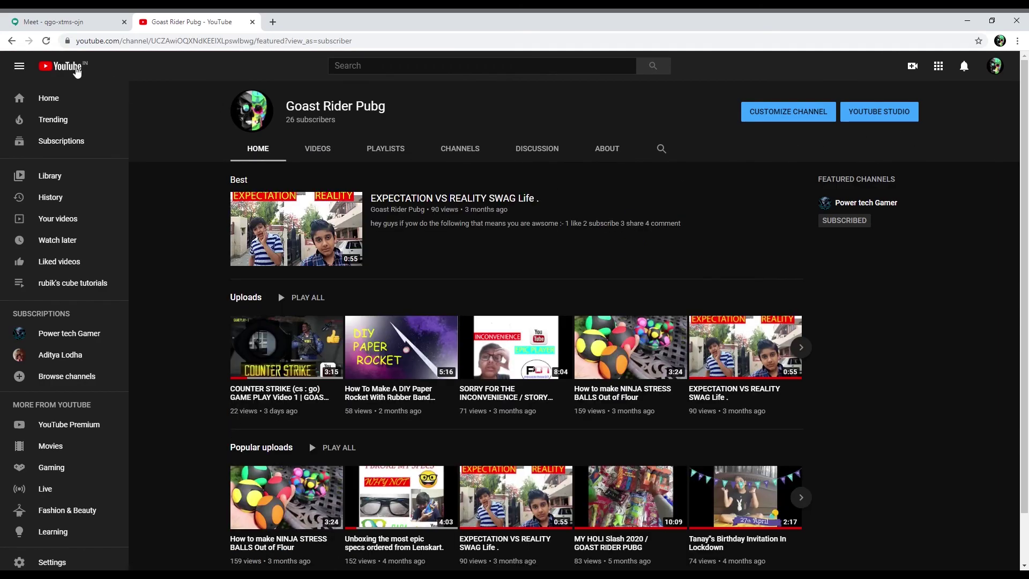
left_click(77, 71)
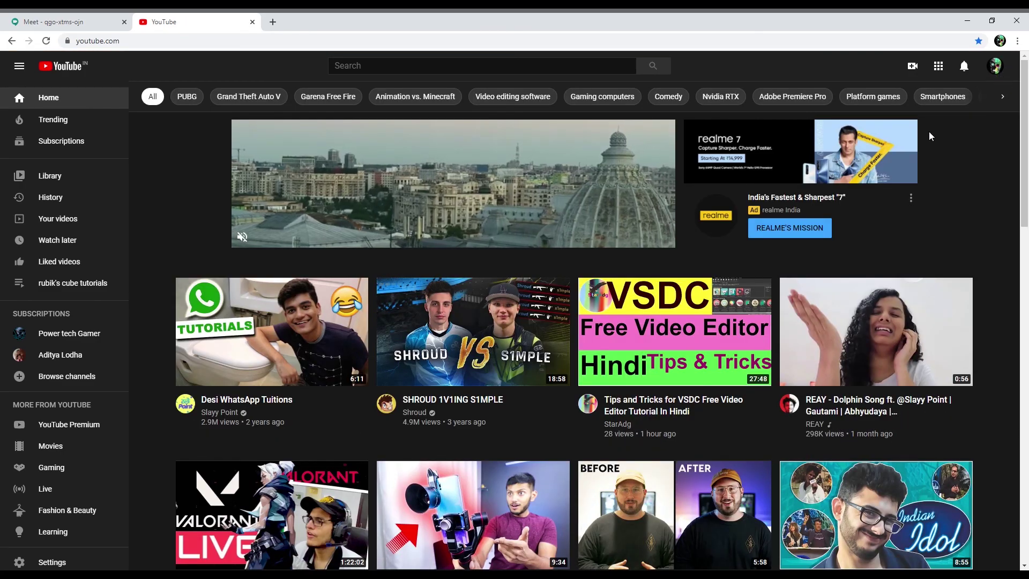
left_click(273, 21)
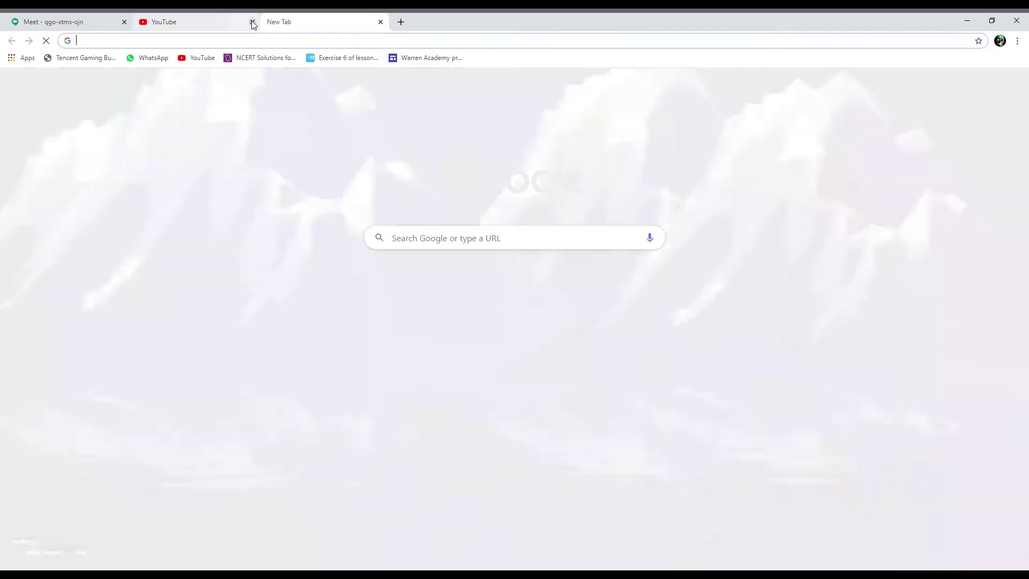